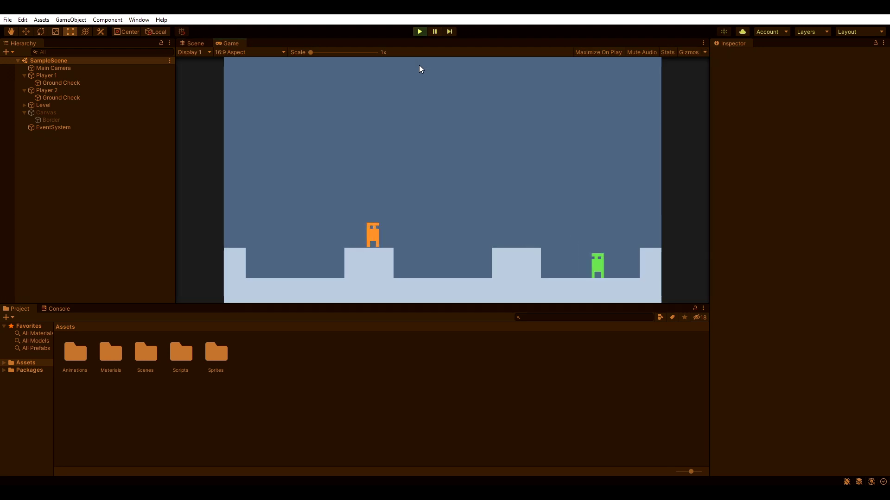
Exit Play mode, parent Main Camera under Player 1, and zero its Position X
{"action": "left_click", "coordinate": [419, 32]}
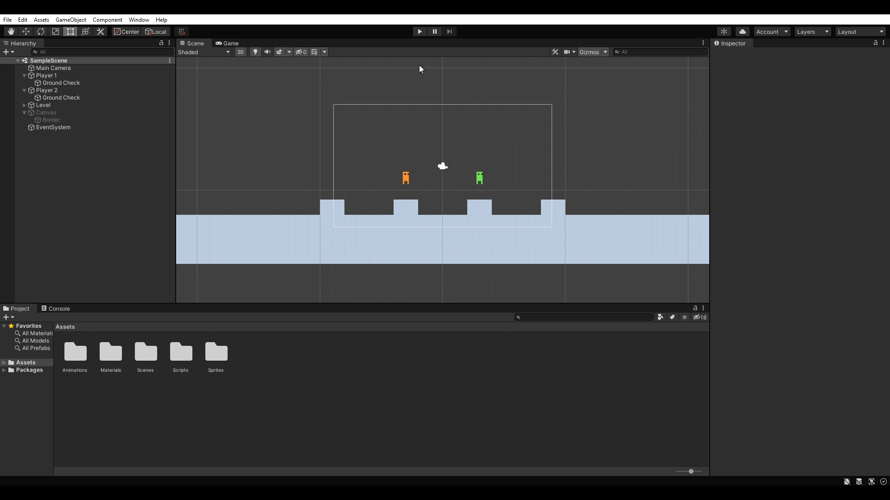
{"action": "mouse_move", "coordinate": [83, 68]}
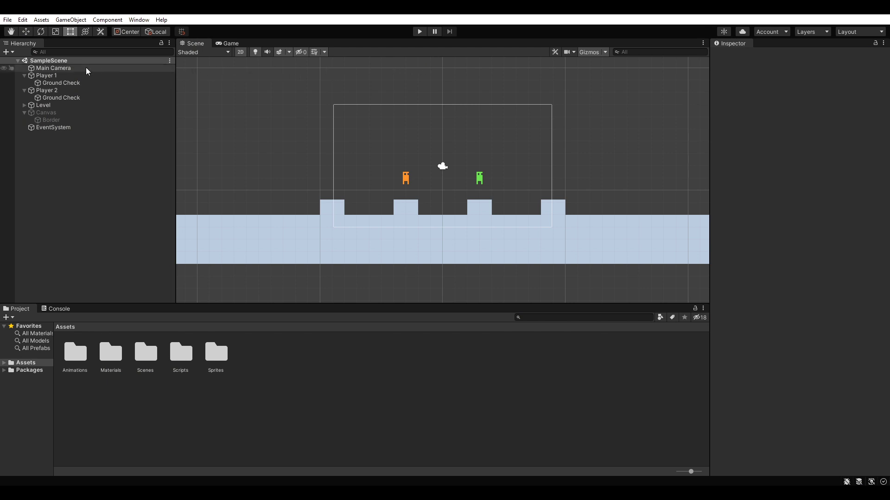
{"action": "left_click_drag", "start_coordinate": [85, 68], "coordinate": [85, 75]}
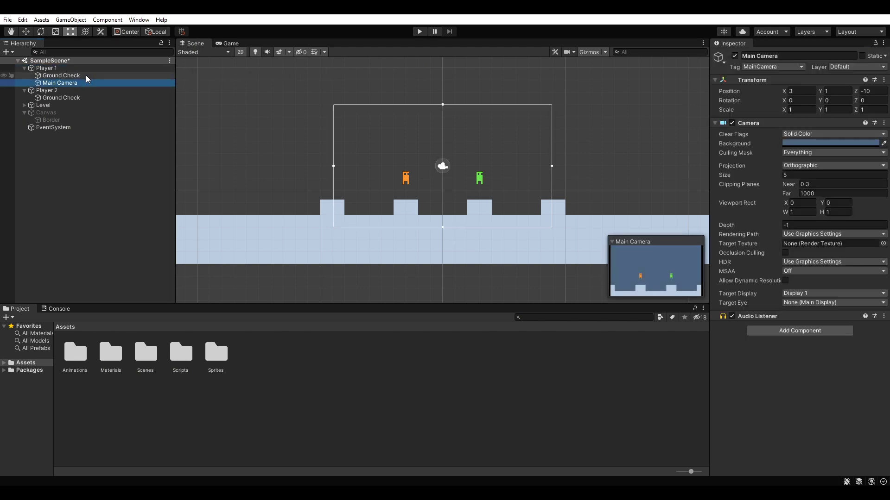
{"action": "left_click", "coordinate": [803, 91]}
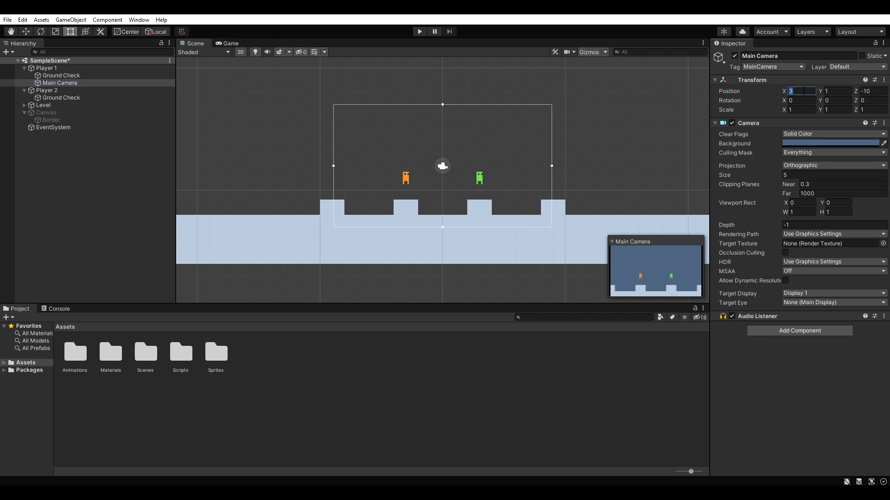
{"action": "type", "text": "0"}
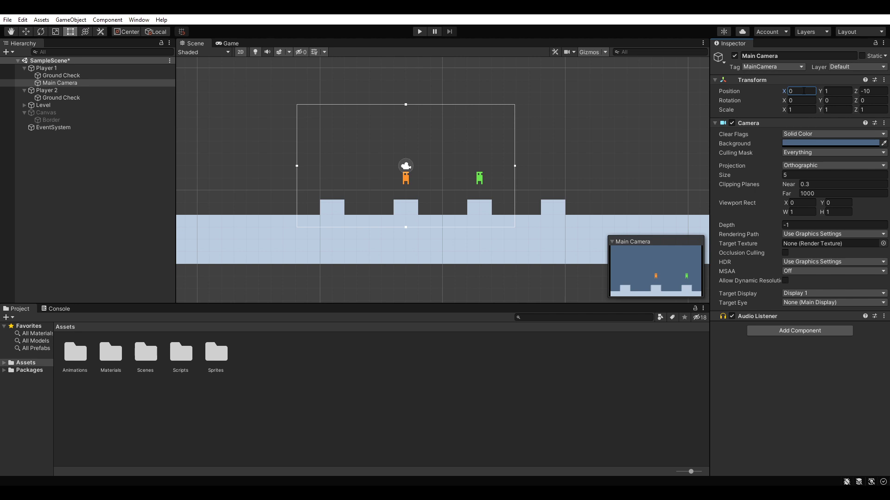
Copy Main Camera, paste it as a child of Player 2, and set its Position X to 0
{"action": "right_click", "coordinate": [87, 81]}
{"action": "left_click", "coordinate": [115, 97]}
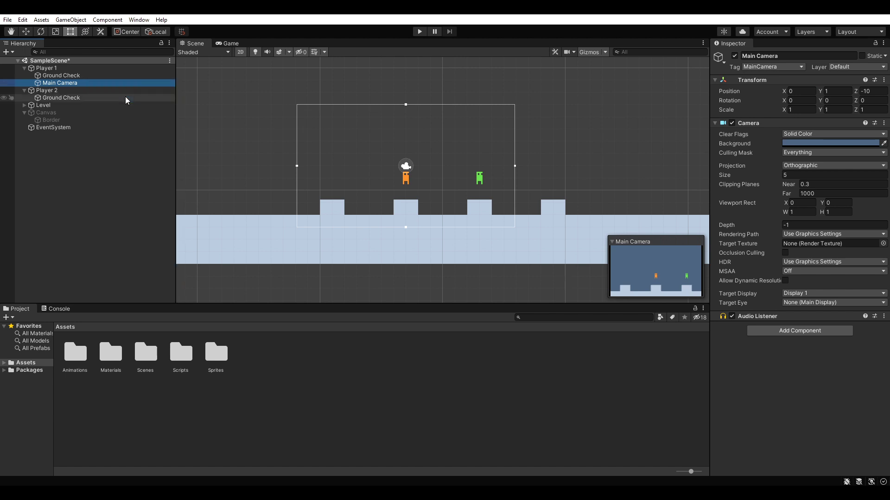
{"action": "right_click", "coordinate": [70, 90]}
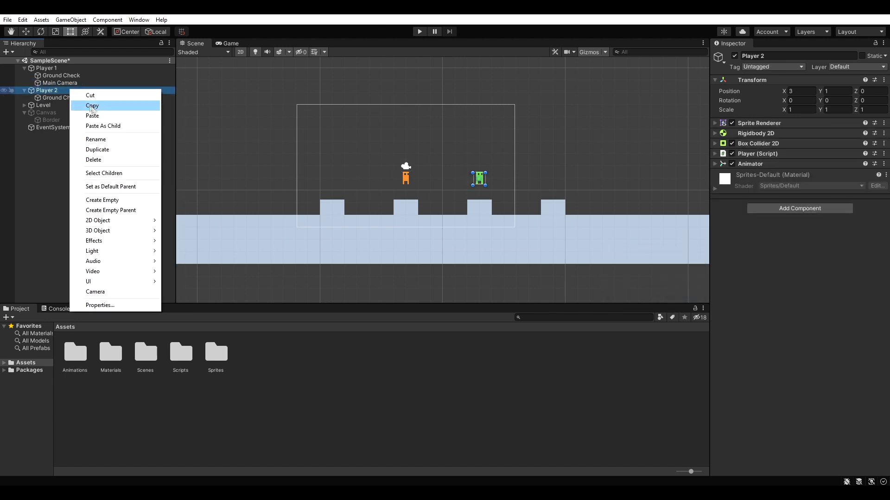
{"action": "left_click", "coordinate": [116, 126]}
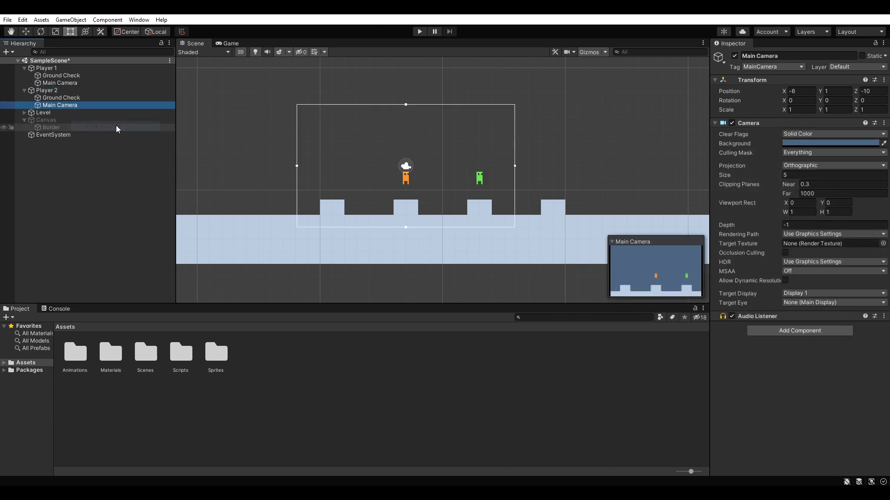
{"action": "left_click", "coordinate": [800, 91]}
{"action": "type", "text": "0"}
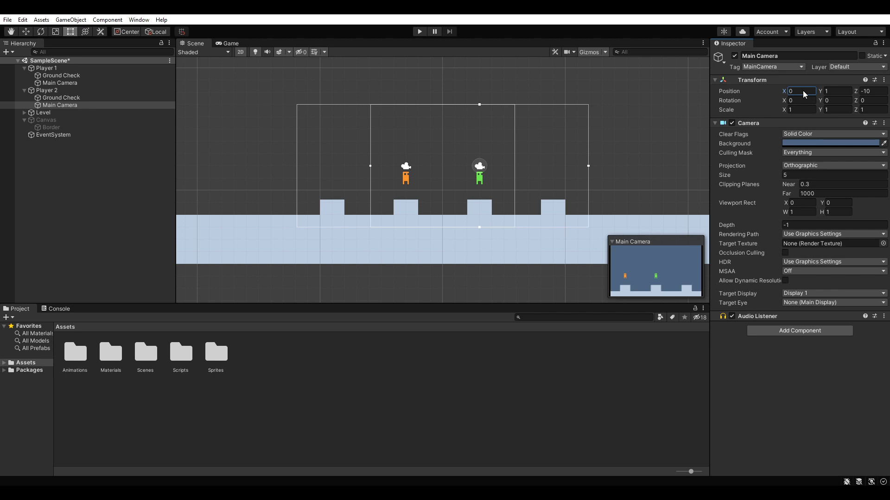
{"action": "right_click", "coordinate": [787, 317]}
Remove the Audio Listener component from Player 2's camera, leaving Player 1's camera as the only listener
{"action": "left_click", "coordinate": [858, 333]}
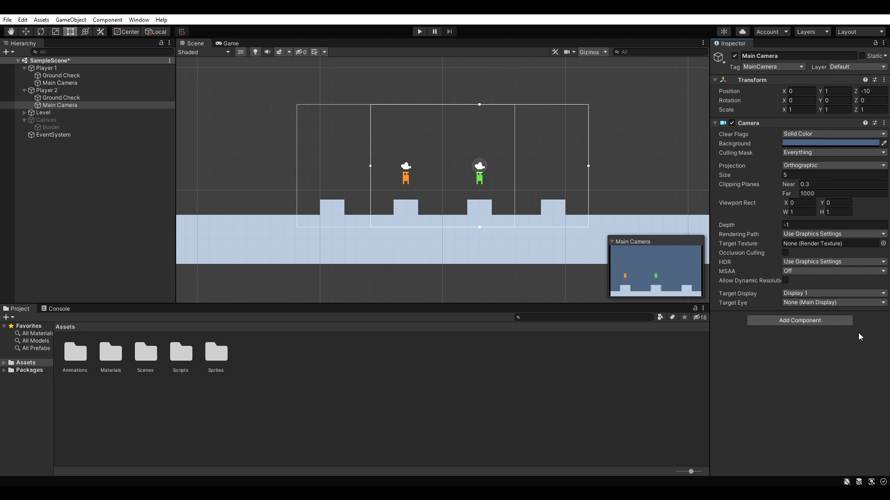
{"action": "left_click", "coordinate": [93, 83]}
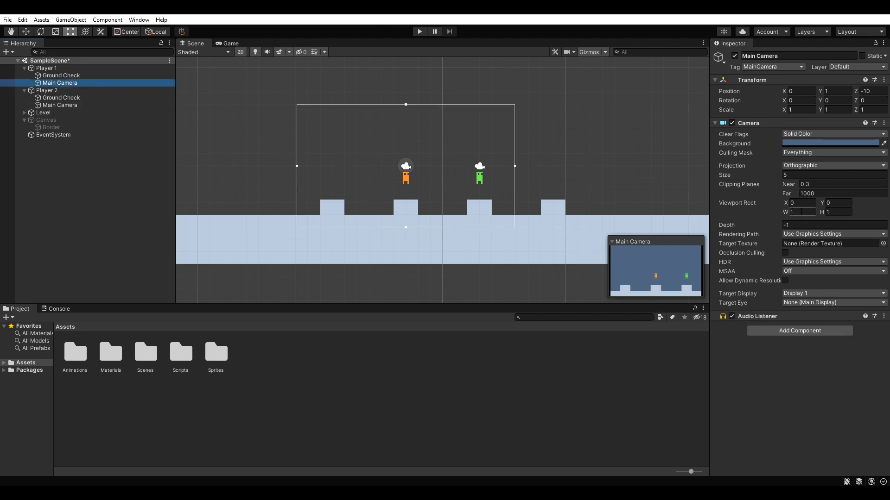
Set Viewport Rect W to 0.5 on both cameras and X to 0.5 on Player 2's camera
{"action": "left_click", "coordinate": [803, 211]}
{"action": "type", "text": "0.5"}
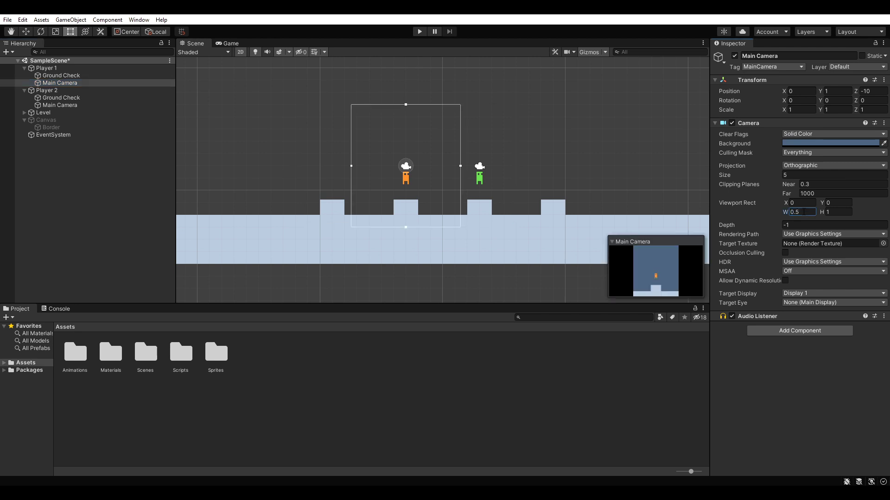
{"action": "left_click", "coordinate": [89, 104]}
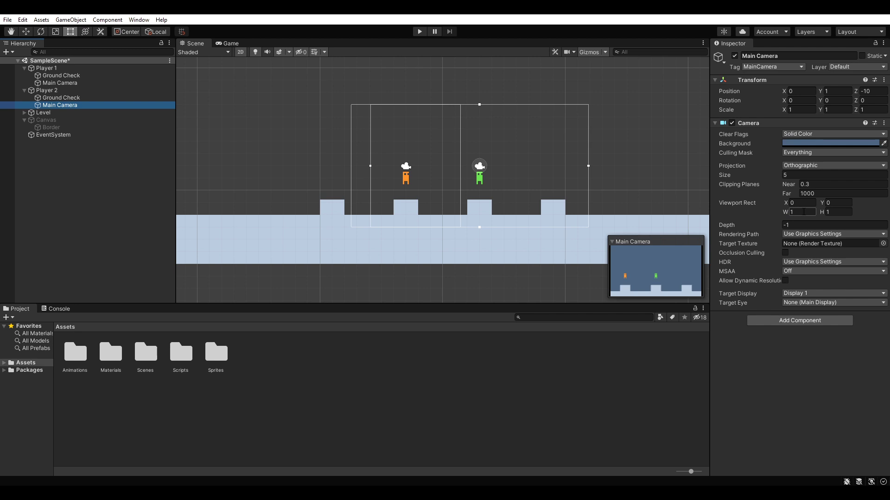
{"action": "left_click", "coordinate": [803, 212]}
{"action": "type", "text": "0.5"}
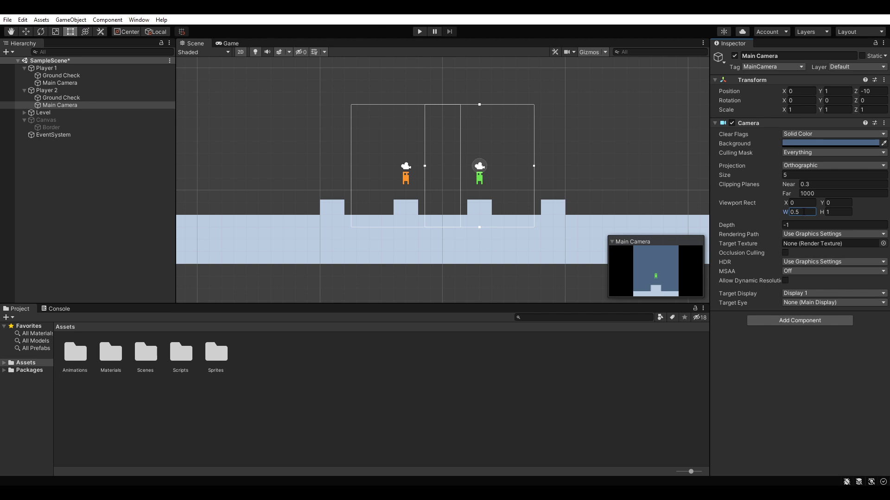
{"action": "left_click", "coordinate": [804, 203]}
{"action": "left_click", "coordinate": [70, 119]}
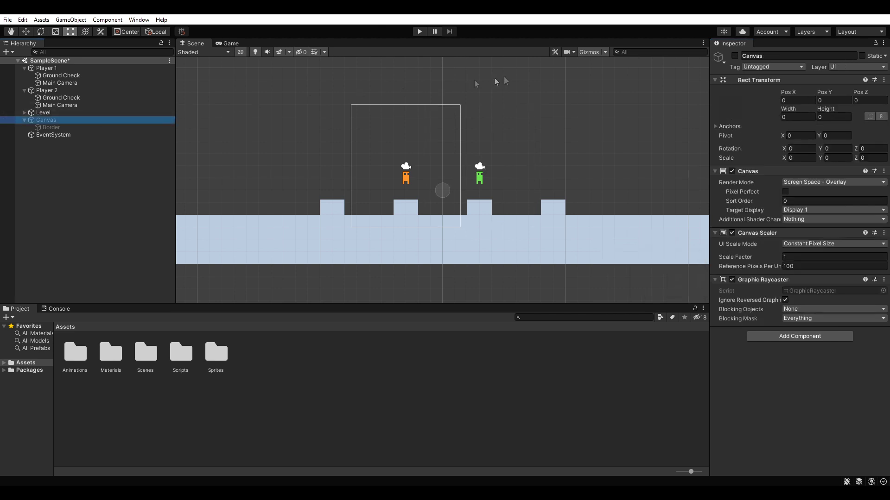
Enable the border Canvas, enter Play mode, and move the green player left to test split-screen
{"action": "left_click", "coordinate": [735, 56]}
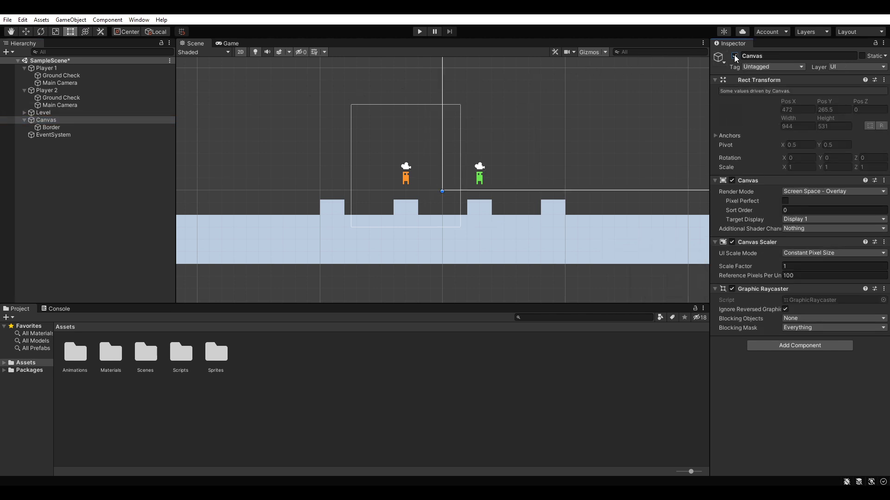
{"action": "left_click", "coordinate": [419, 32]}
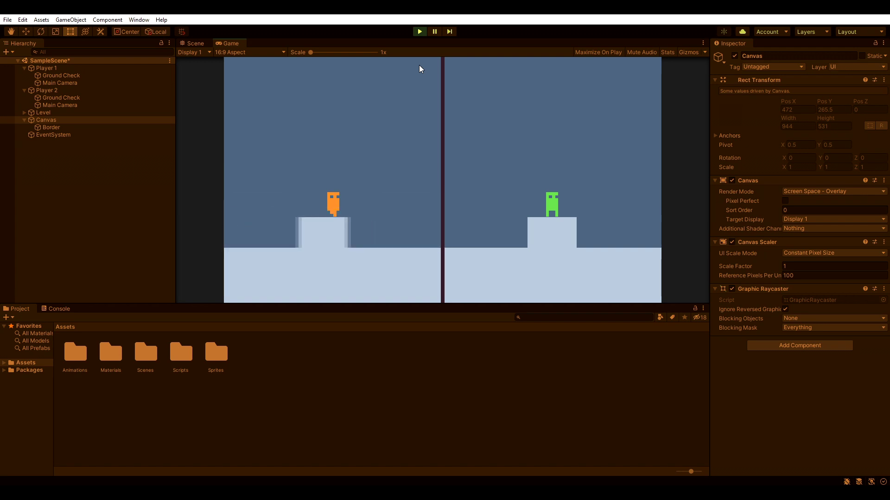
{"action": "key", "text": "Left"}
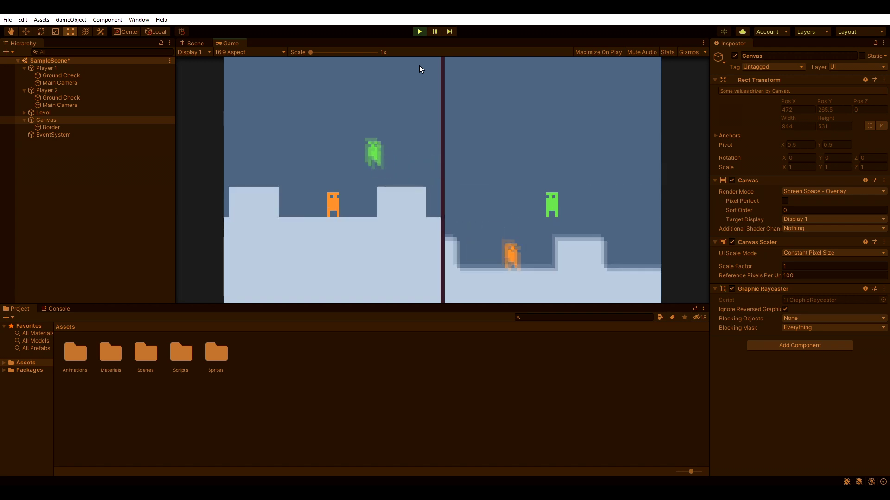